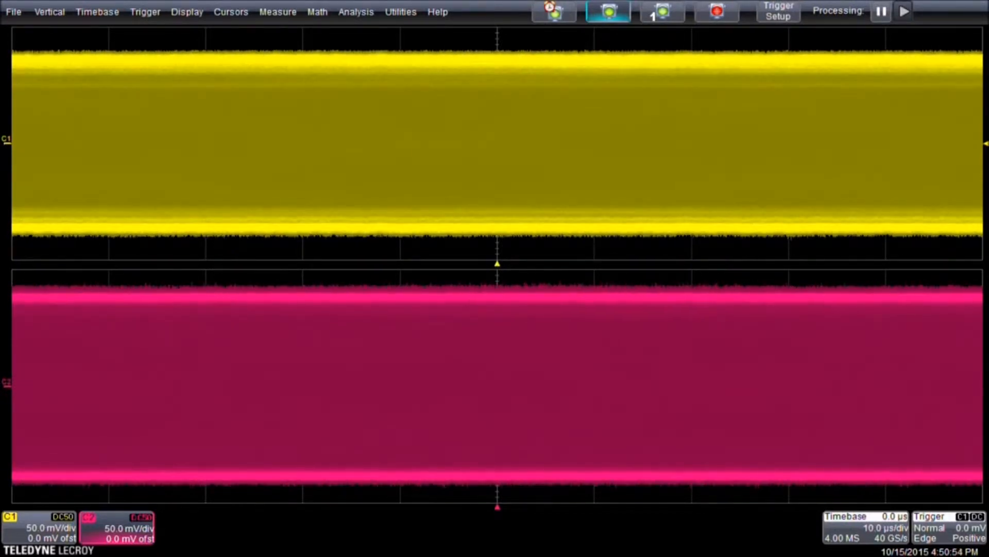
Step: Open the serial data analysis setup, enable SDA and turn on Lane1
left_click(356, 12)
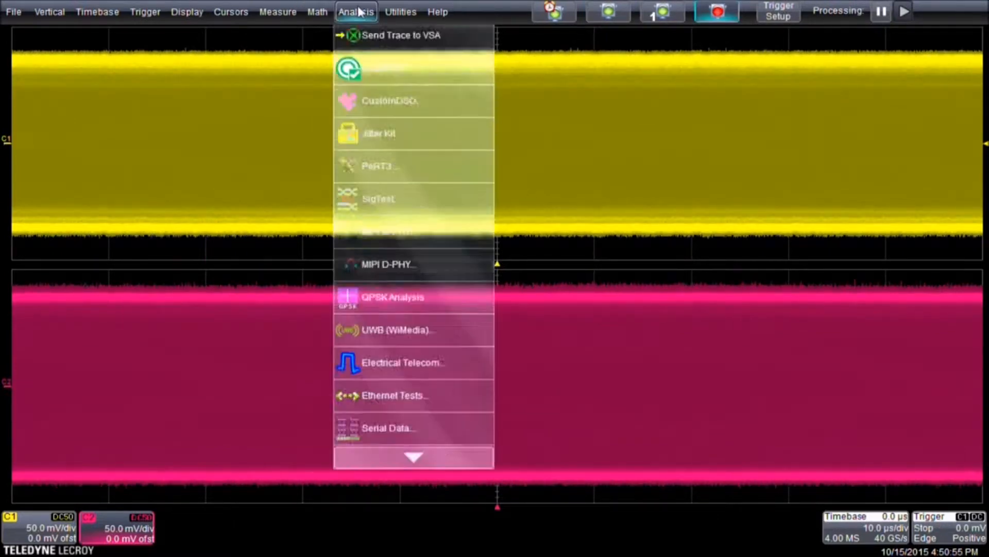
left_click(387, 518)
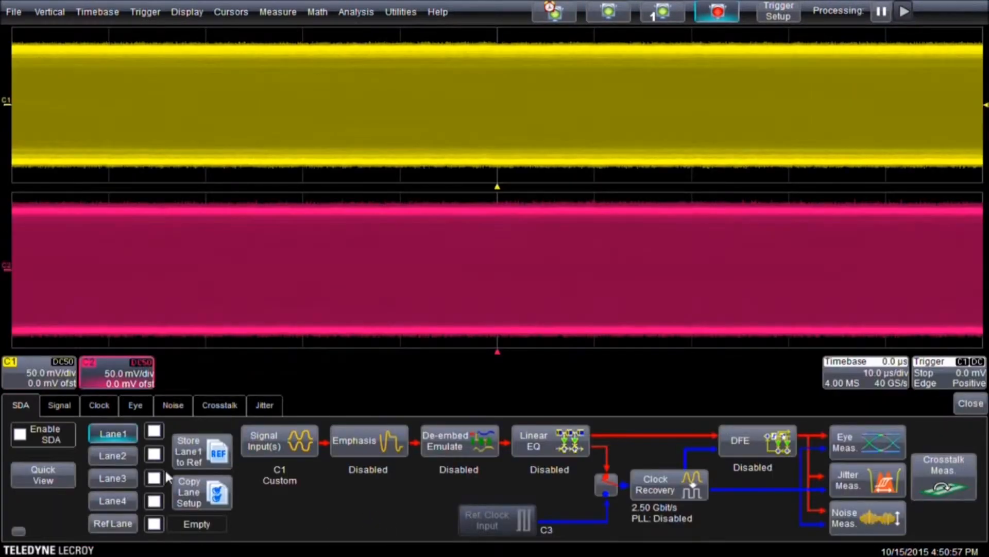
left_click(20, 435)
left_click(155, 434)
Step: Try adding Lane2 and Lane3 as analysis lanes, and switch both off again
left_click(129, 460)
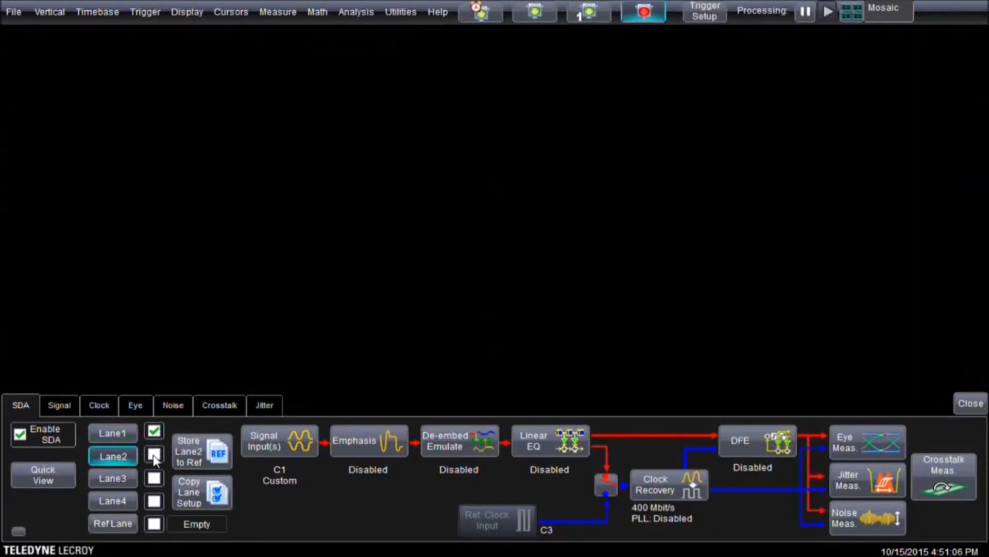
left_click(154, 454)
left_click(125, 478)
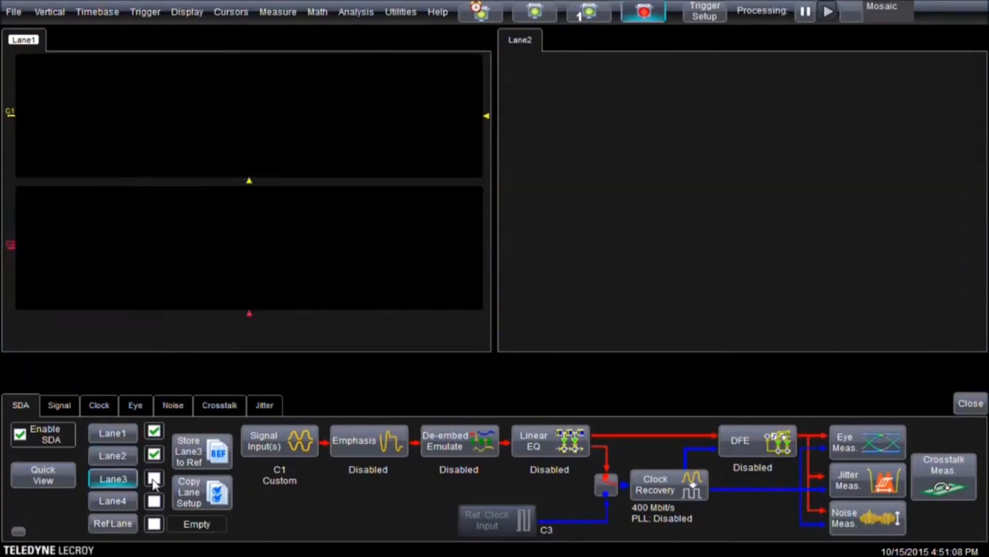
left_click(154, 480)
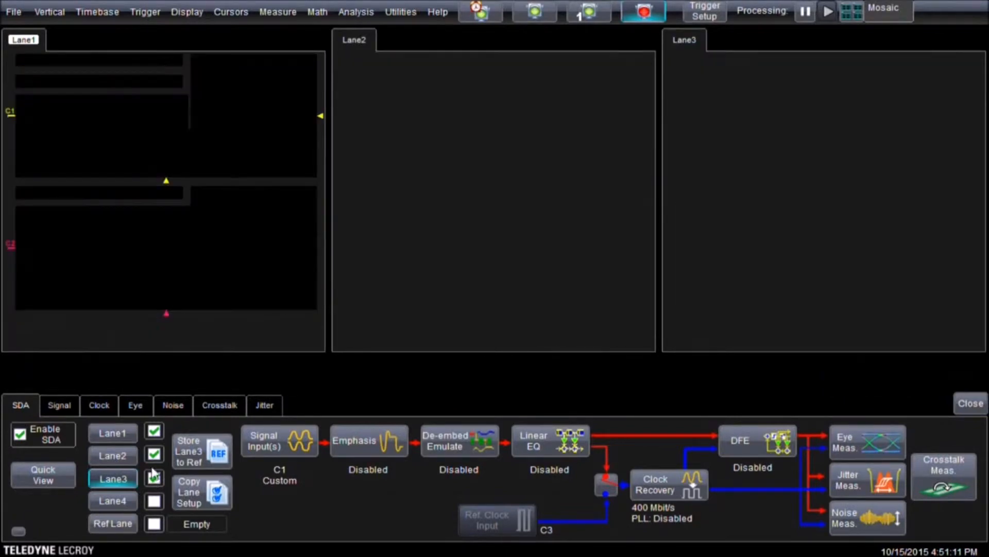
left_click(154, 457)
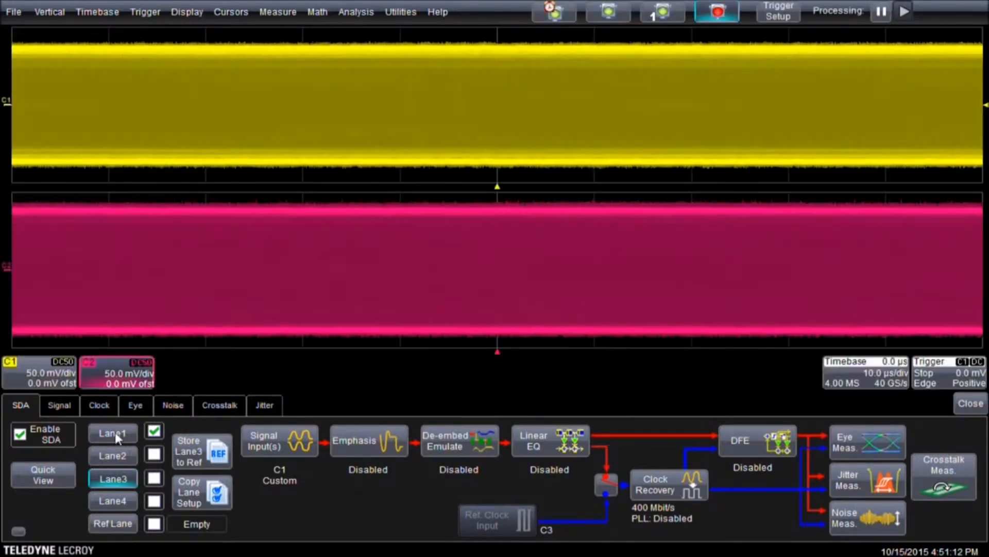
Step: Set Lane1's serial data input to Input1-Input2 and its signal type to PCIe2.0 2.5GT/s
left_click(116, 433)
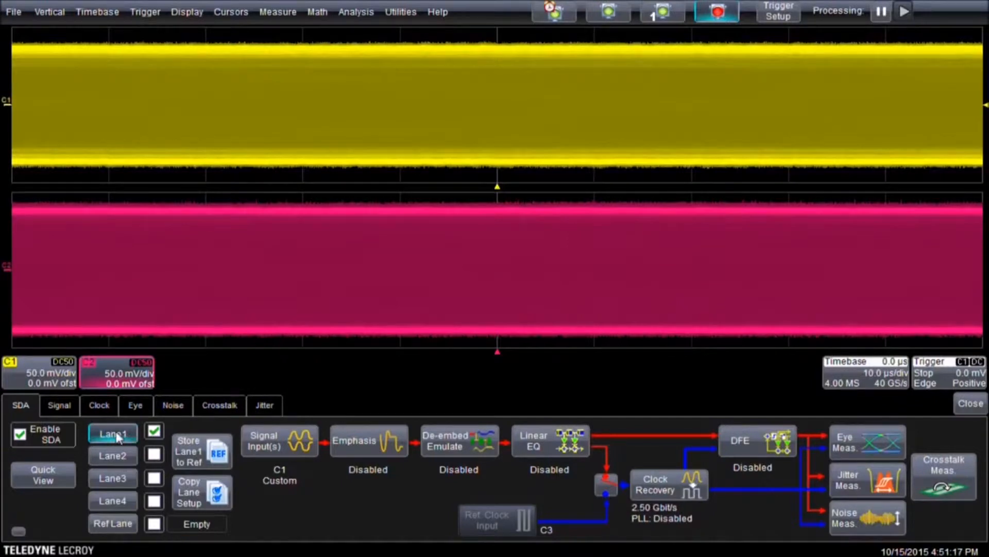
left_click(58, 407)
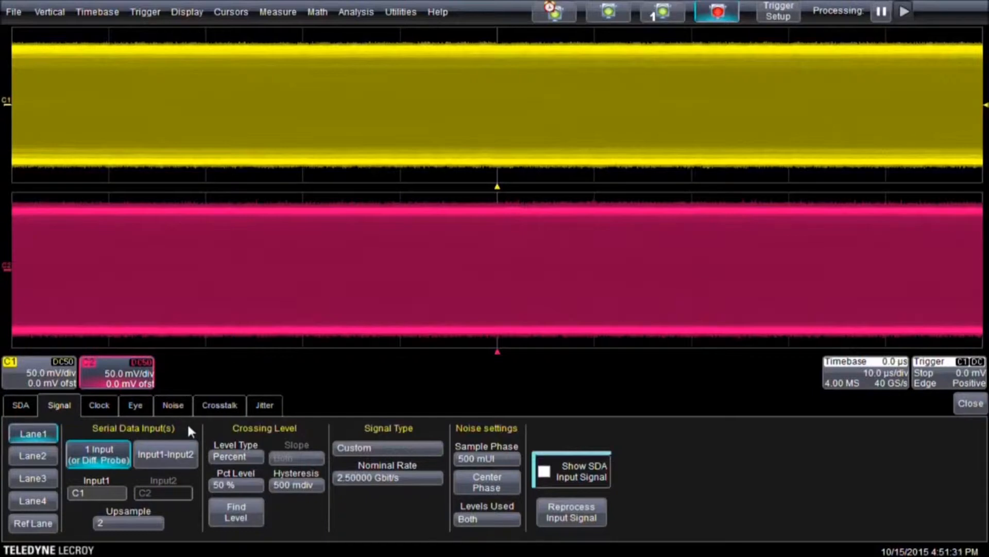
left_click(169, 453)
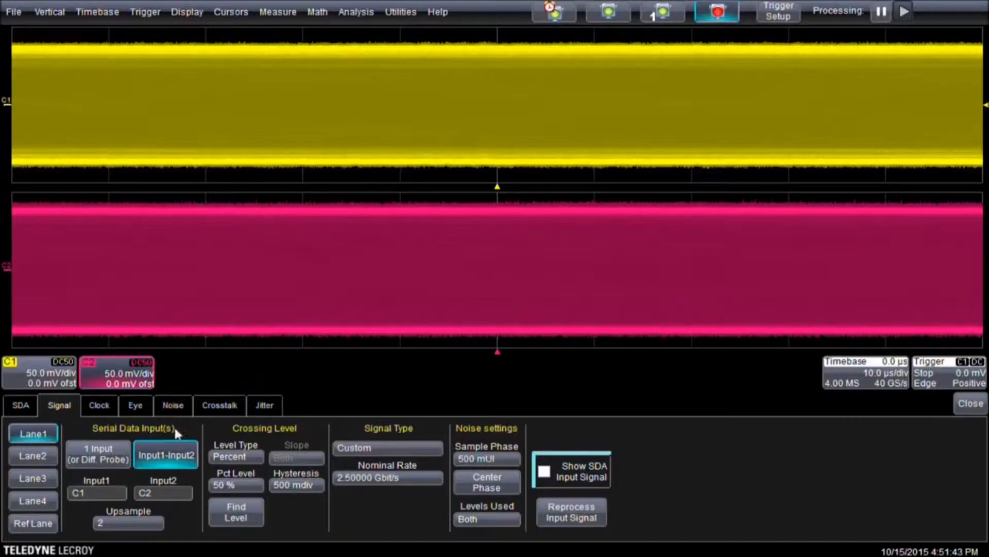
left_click(380, 447)
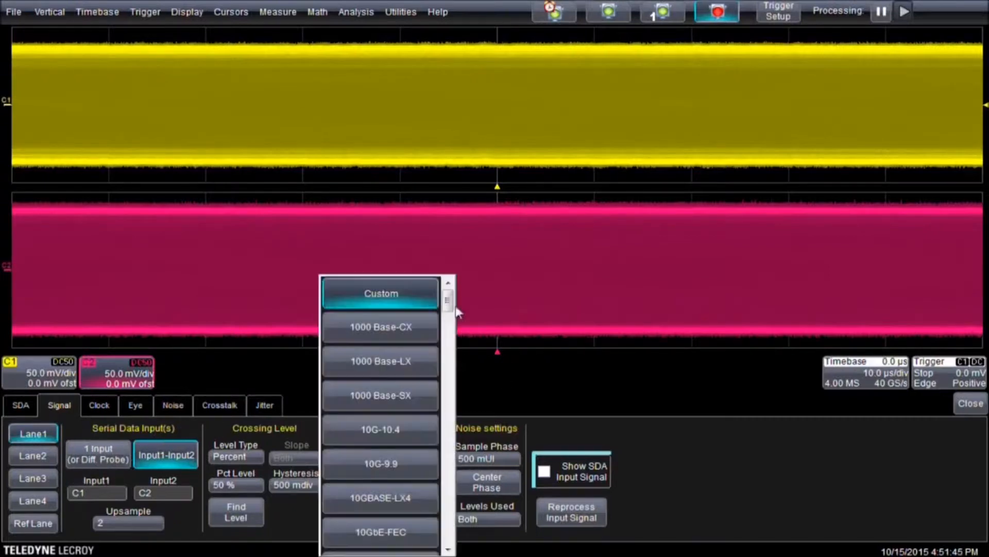
left_click_drag(448, 304, 449, 456)
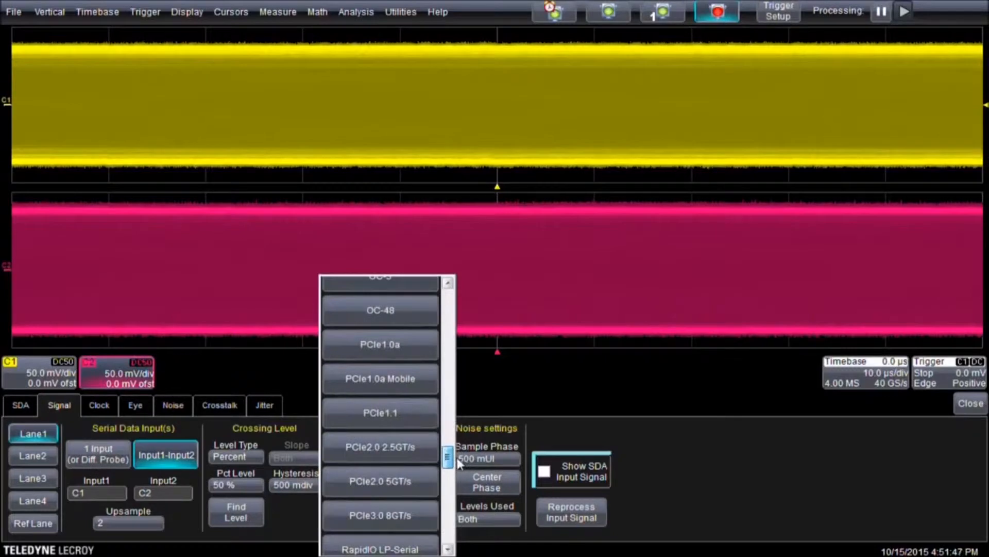
left_click(373, 453)
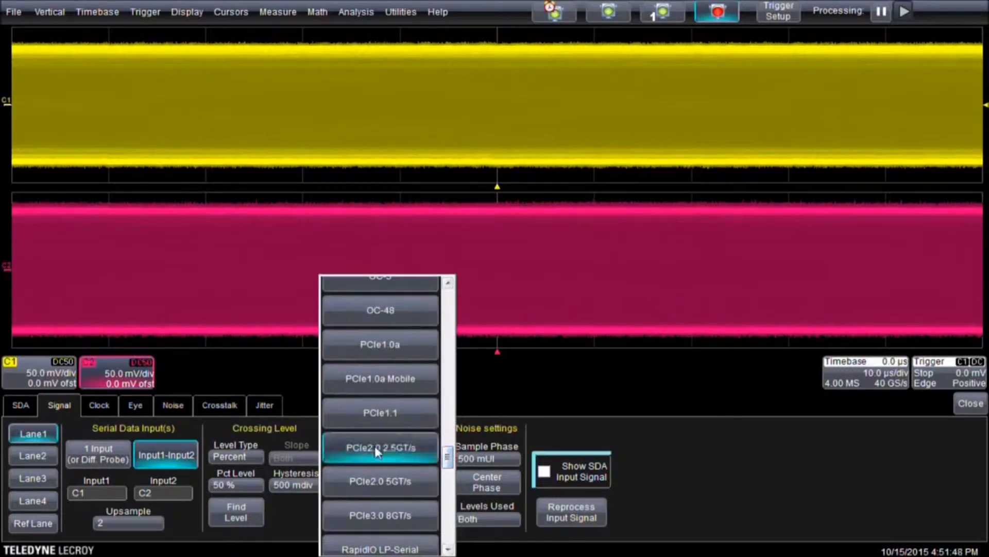
Step: Find the current bit rate for Lane1's clock recovery and turn on the PLL
left_click(95, 407)
left_click(152, 482)
left_click(428, 455)
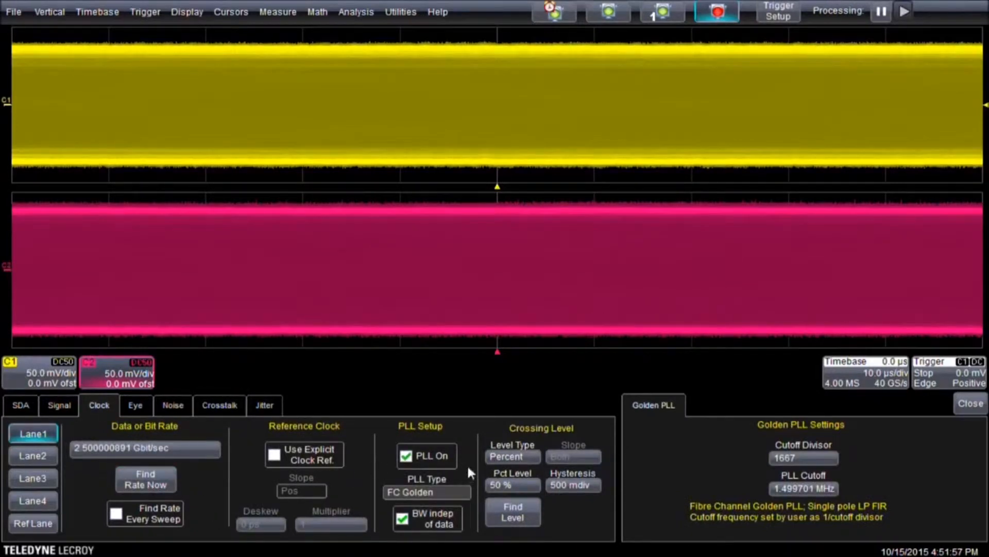
Step: Try the Custom PLL type for Lane1 and return it to FC Golden
left_click(457, 492)
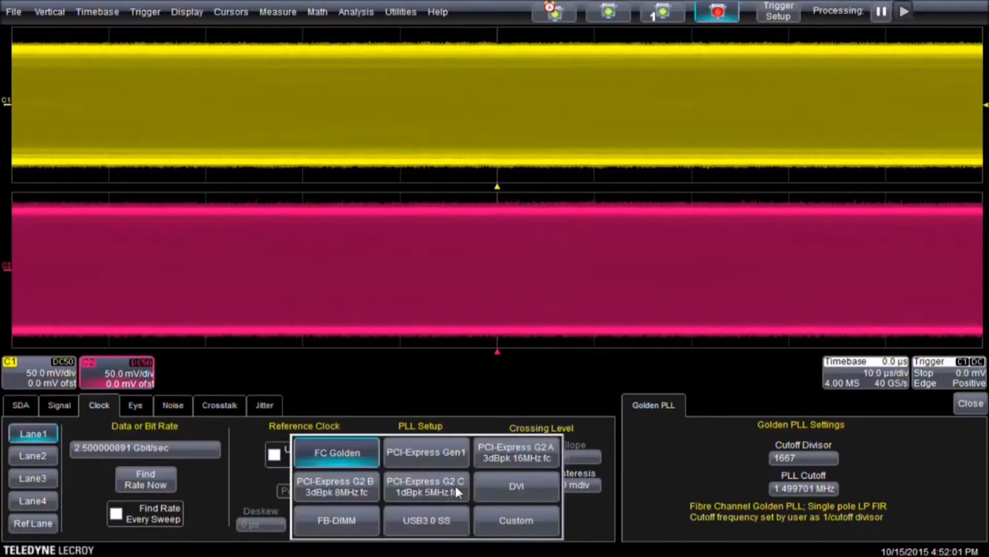
left_click(529, 515)
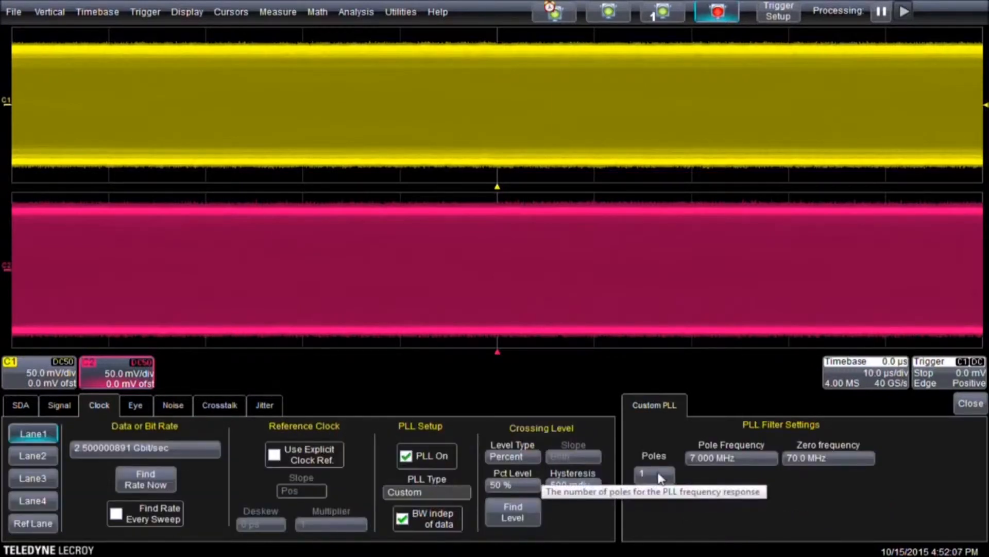
left_click(425, 492)
left_click(329, 453)
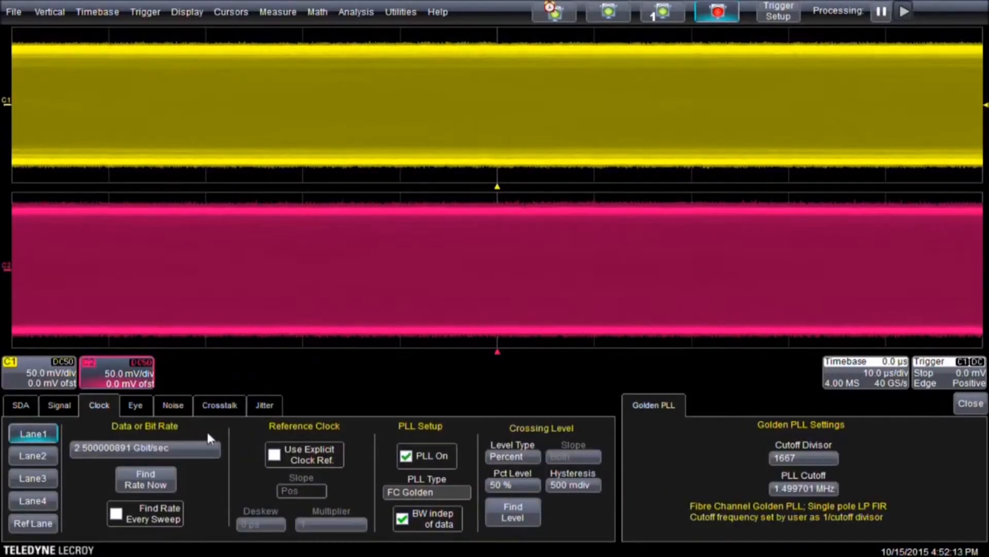
Step: Enable jitter measurements for Lane1 and display its RjBUj track
left_click(266, 404)
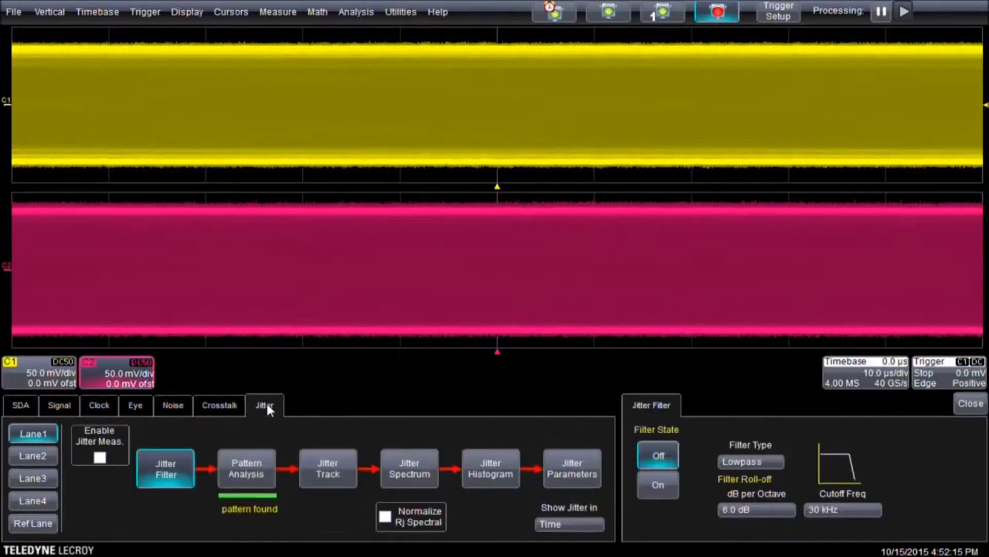
left_click(98, 457)
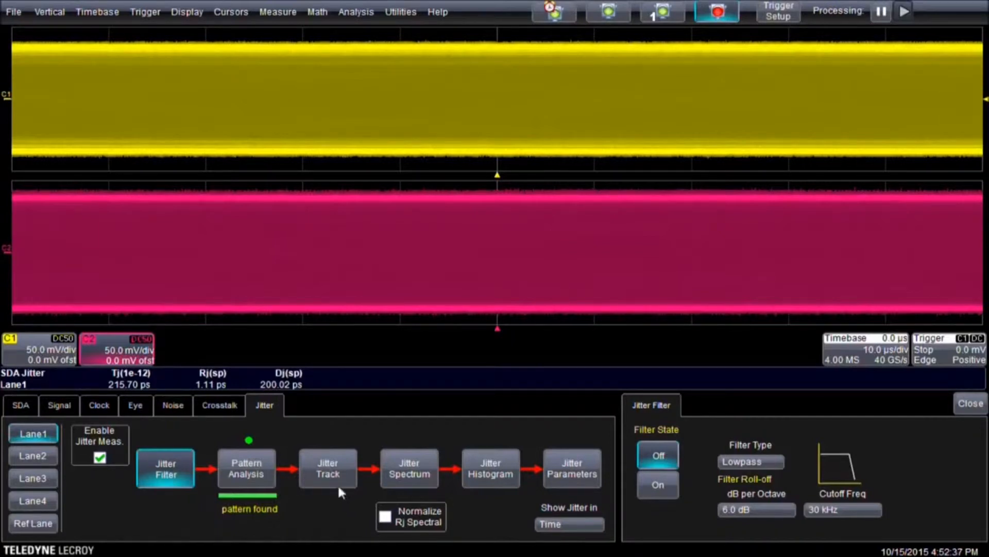
left_click(330, 471)
left_click(409, 467)
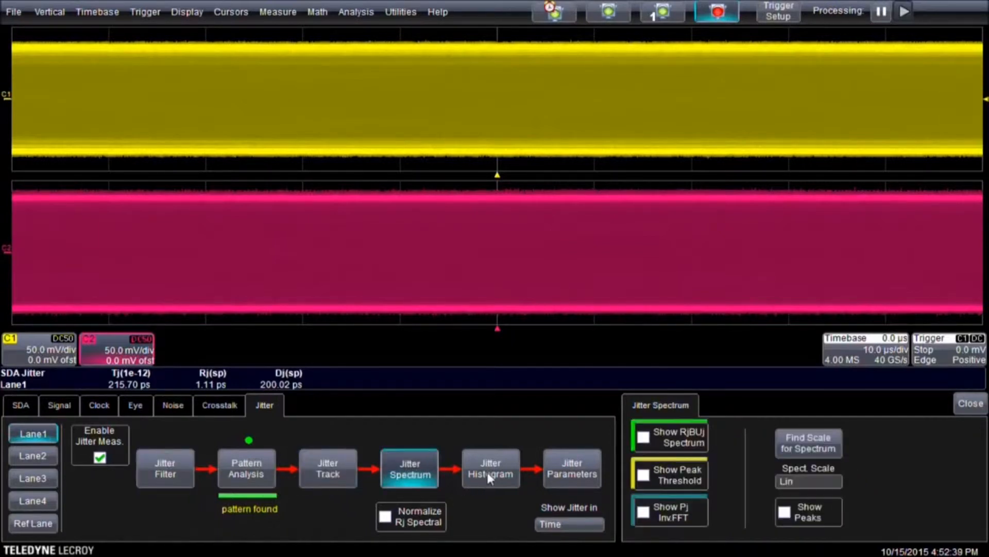
left_click(487, 471)
left_click(580, 468)
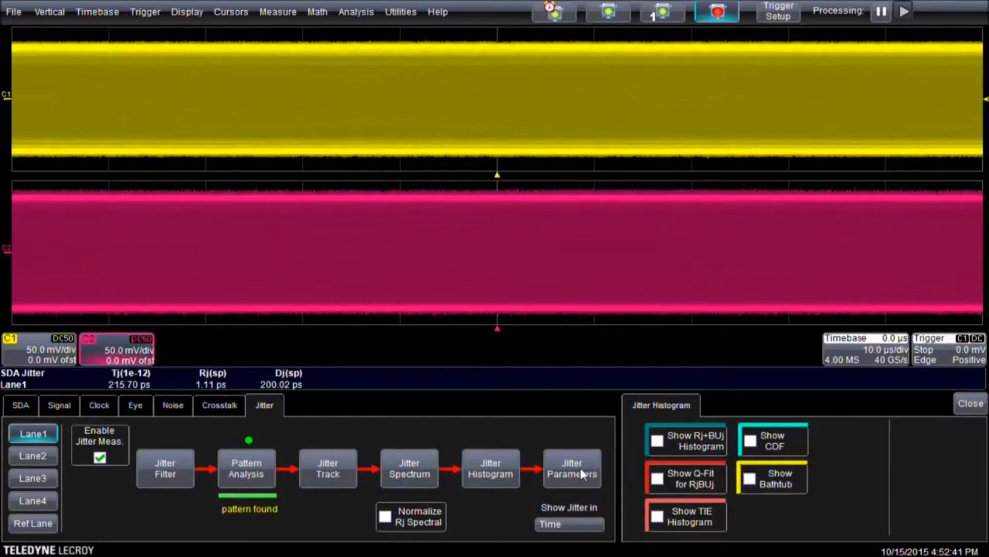
left_click(325, 474)
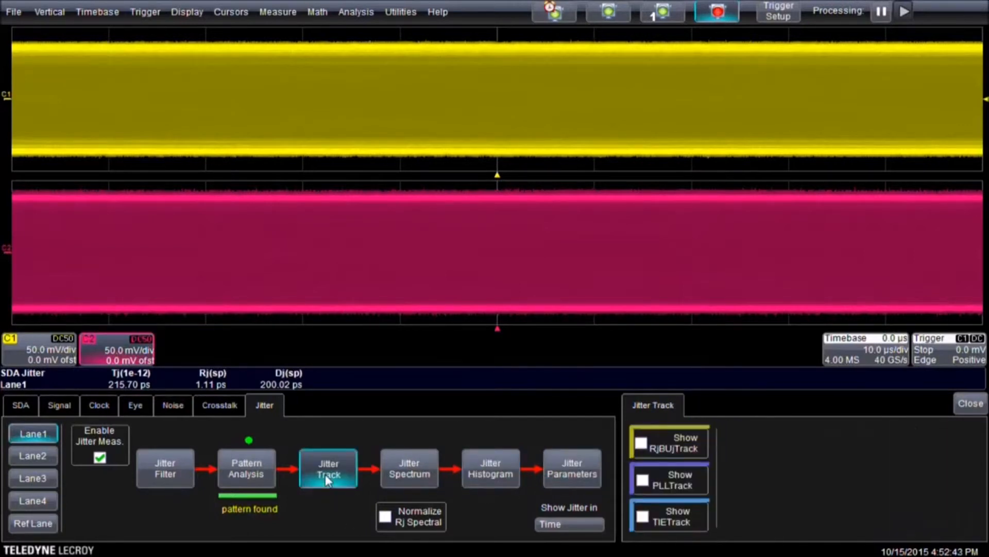
left_click(641, 444)
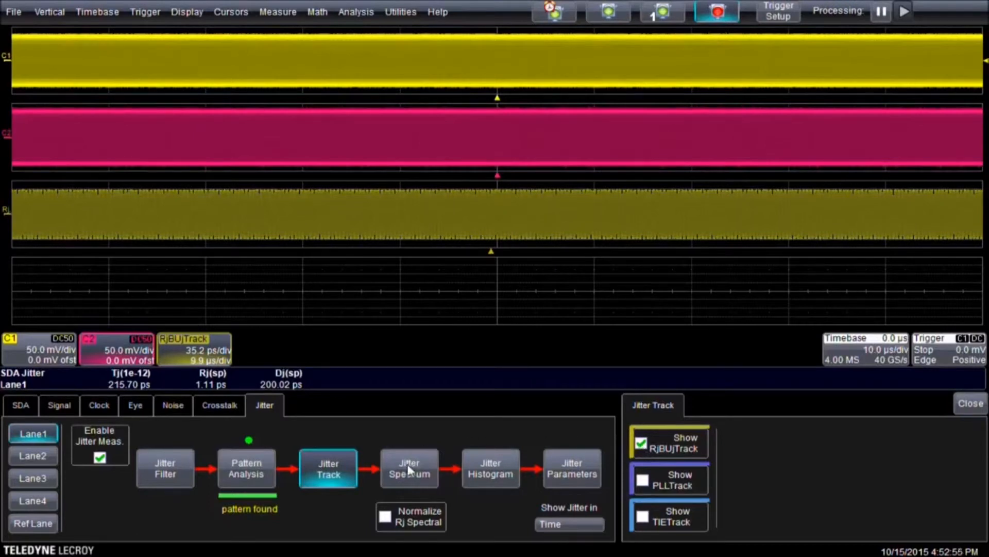
Step: Display the RjBUj spectrum, the Pj inverse FFT and the Rj+BUj histogram for Lane1
left_click(407, 464)
left_click(644, 438)
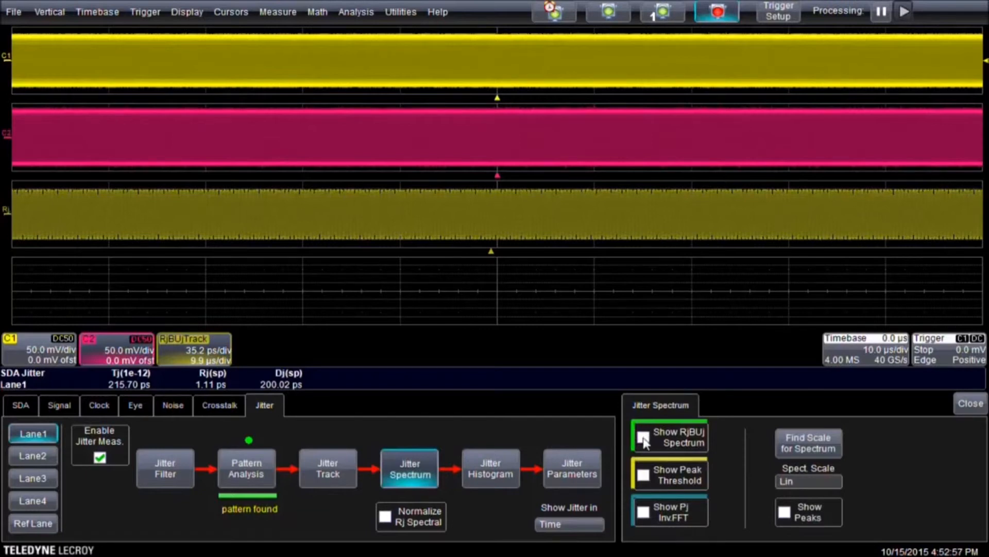
left_click(643, 513)
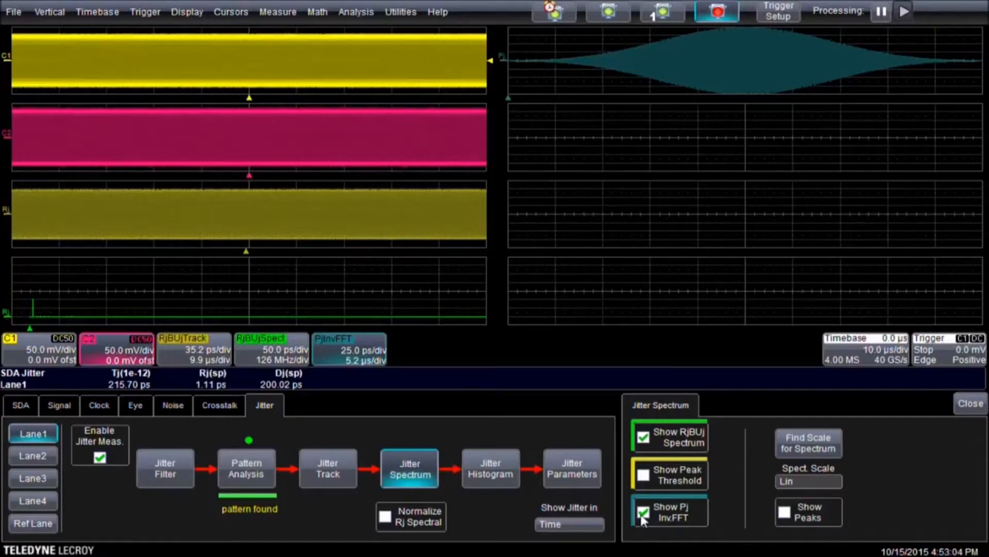
left_click(482, 470)
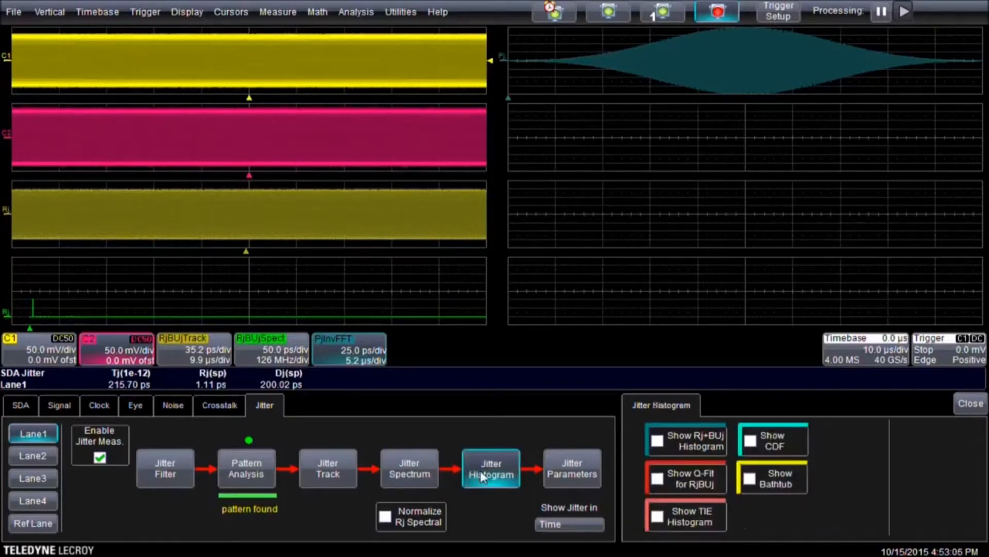
left_click(657, 443)
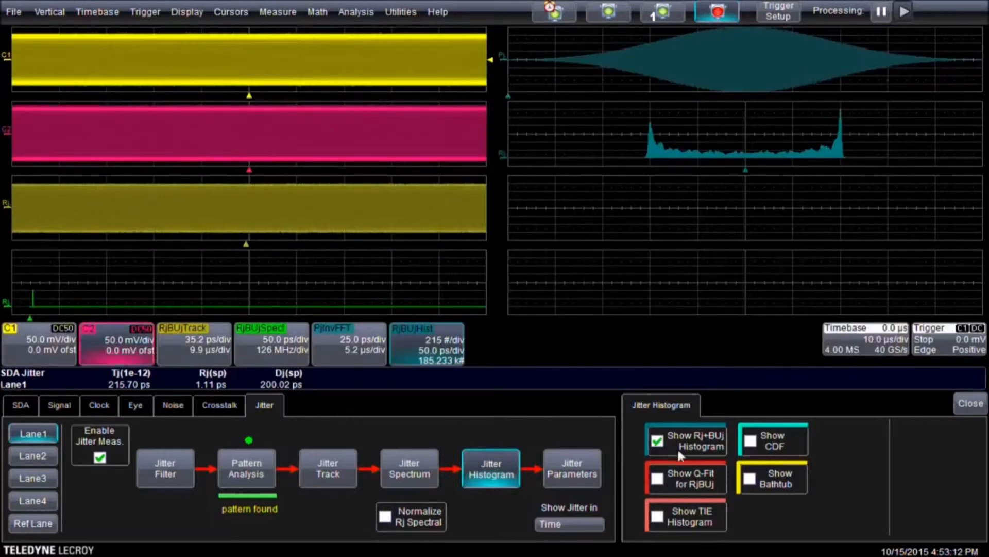
Step: Add the DCD, DDj, Pj and ISI parameters to the Lane1 jitter results
left_click(584, 474)
left_click(743, 521)
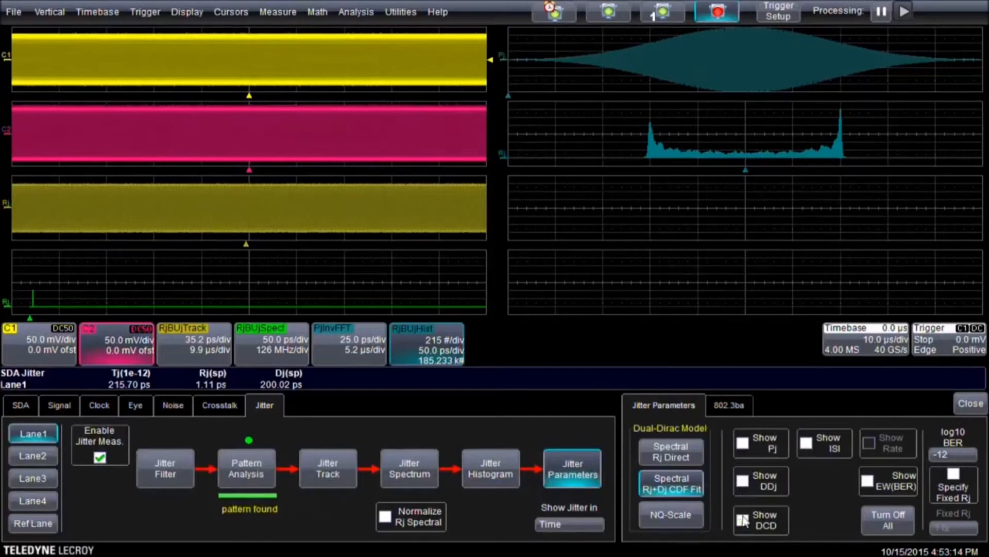
left_click(749, 487)
left_click(756, 441)
left_click(807, 442)
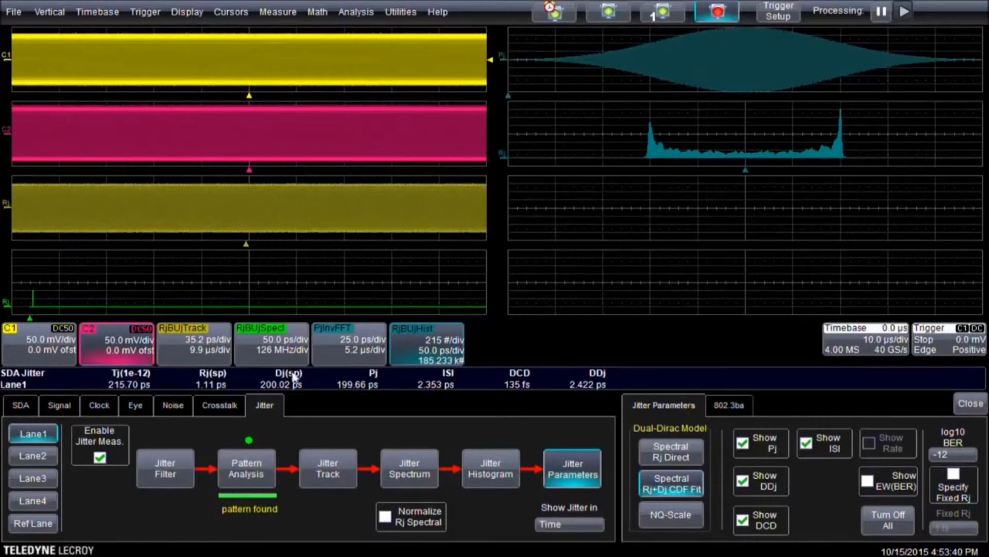
Step: Show the measurement table and set the source of the P1 frequency measurement to RjBUjTrack
left_click_drag(79, 307, 71, 308)
left_click(278, 11)
left_click(298, 46)
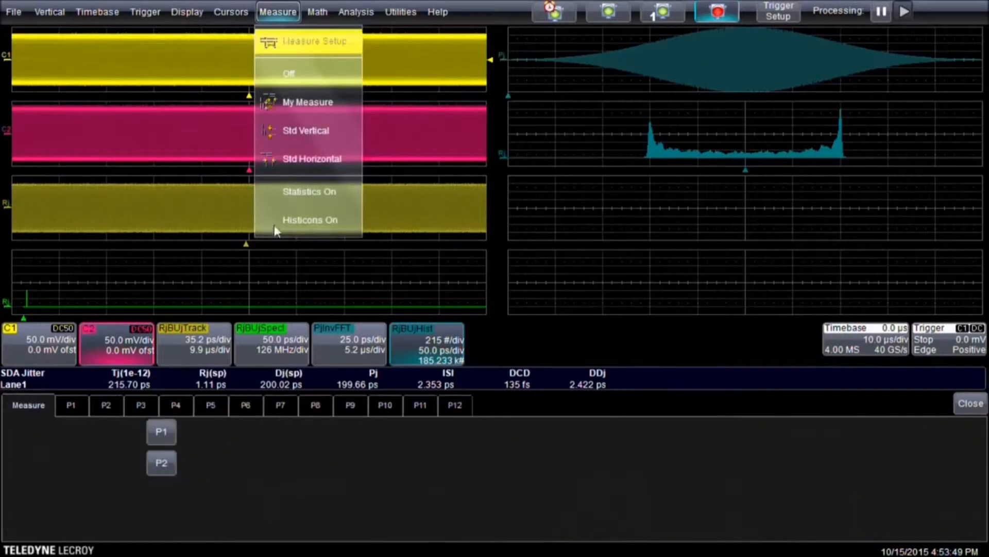
left_click(27, 448)
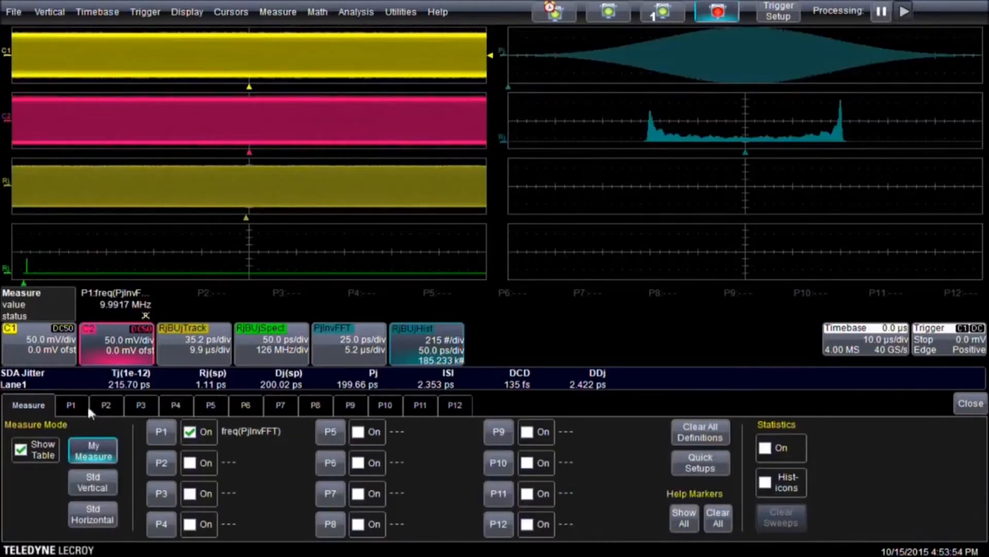
left_click(68, 406)
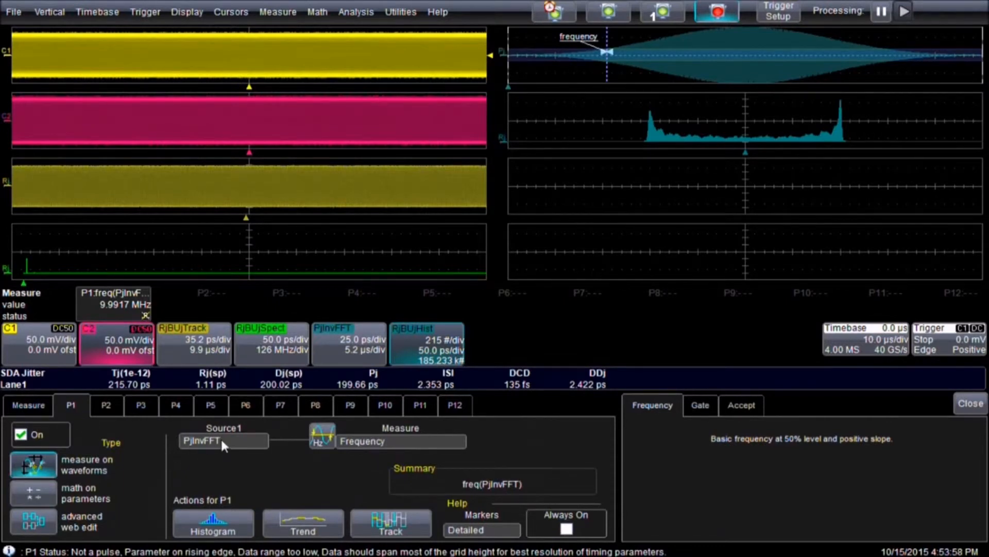
left_click(235, 439)
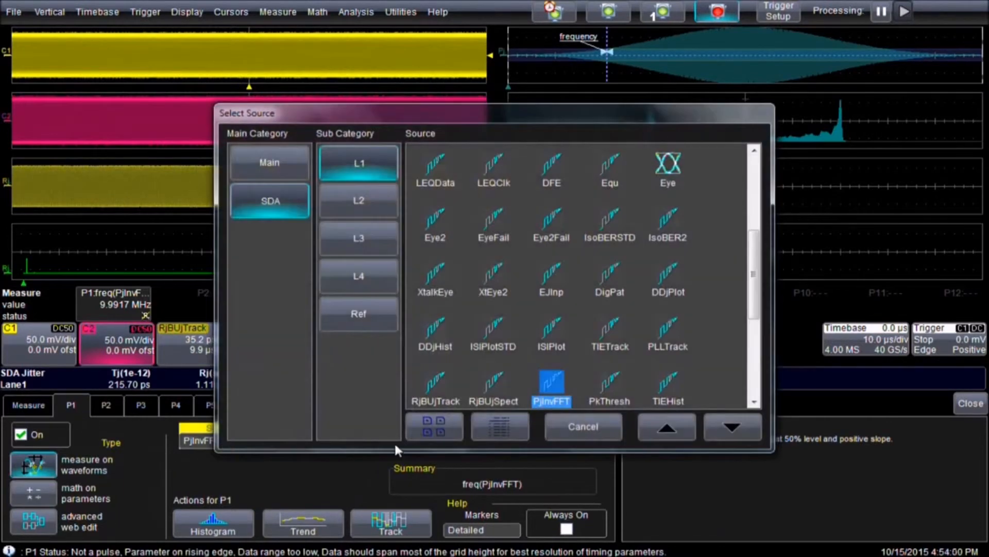
left_click(434, 384)
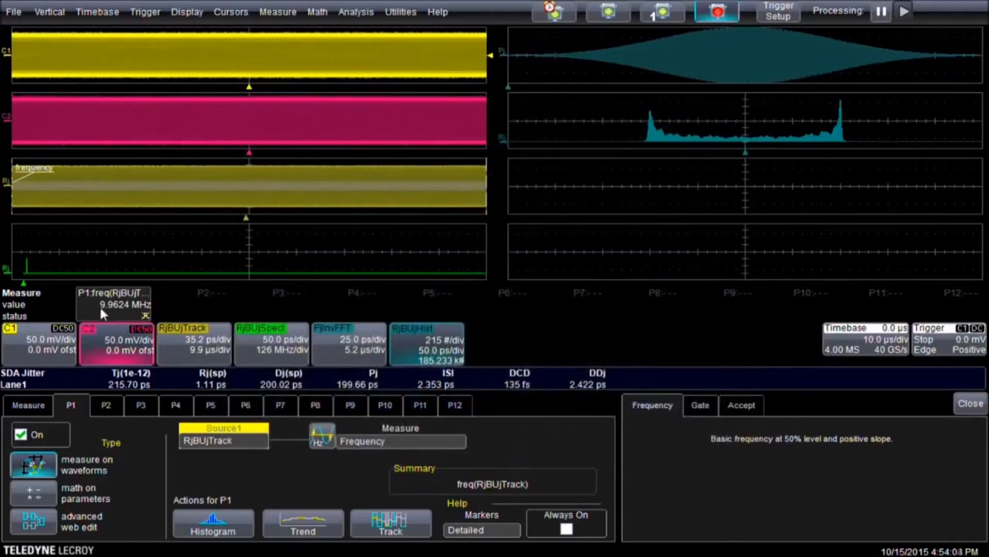
Step: Zoom the RjBUj track in horizontally to 200 ns per division
left_click(191, 344)
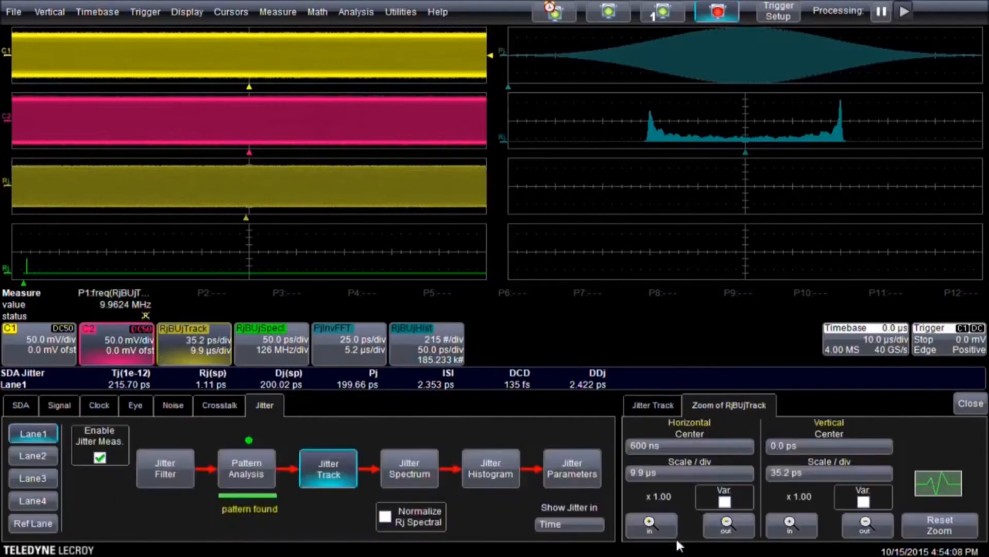
left_click(650, 526)
left_click(649, 525)
left_click(650, 525)
left_click(650, 525)
left_click(650, 526)
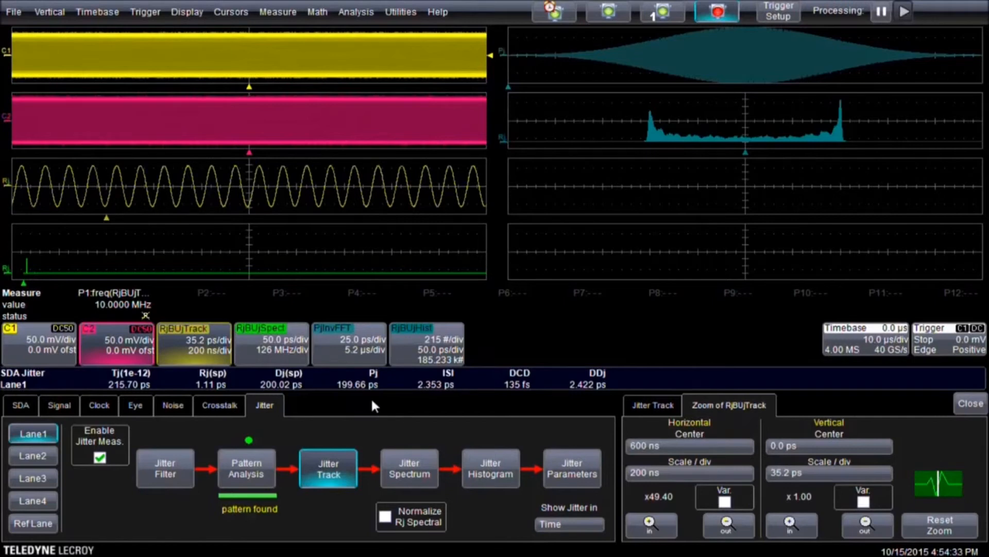
Step: Switch to the PeRT receiver tolerance tester, turn off its High Freq SJ jitter source, and return to the oscilloscope
left_click(14, 12)
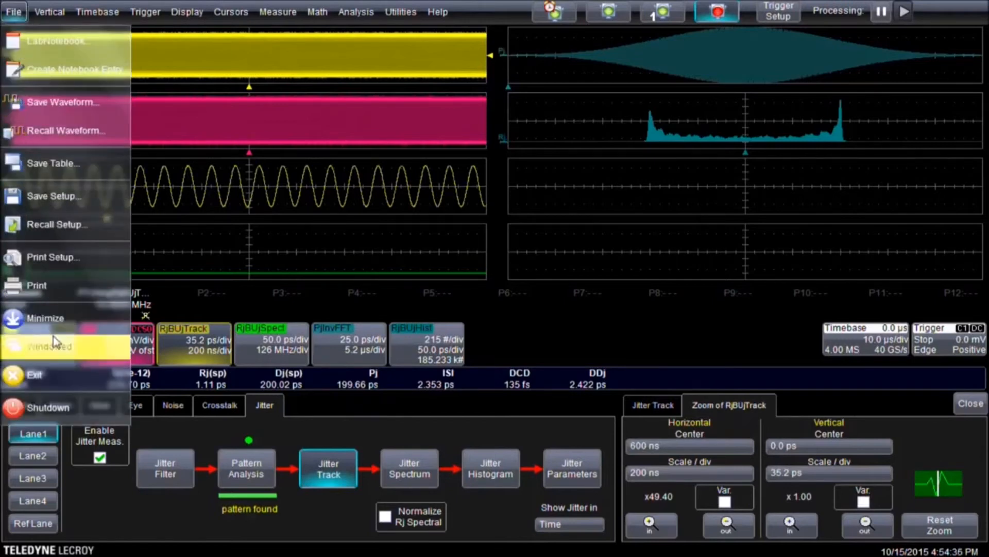
left_click(55, 345)
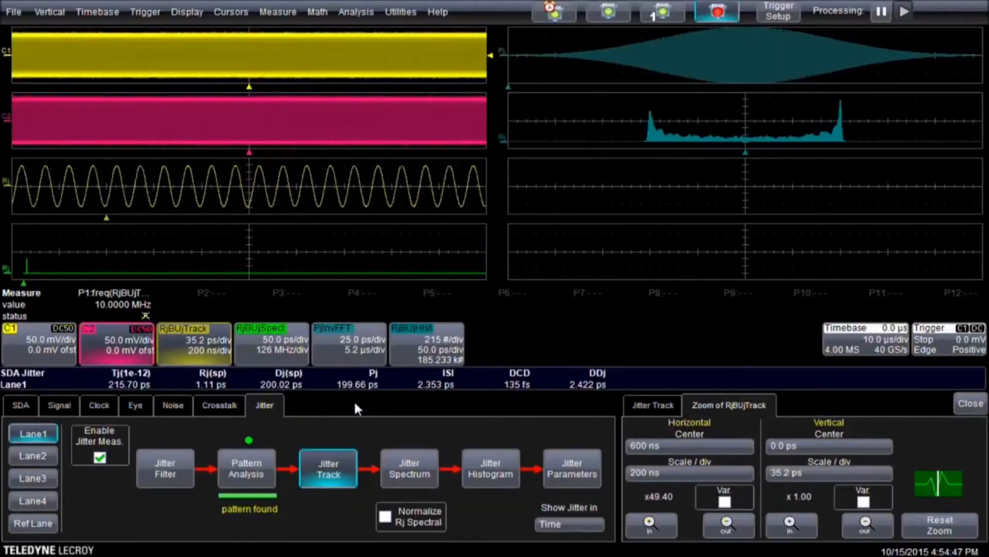
left_click(10, 12)
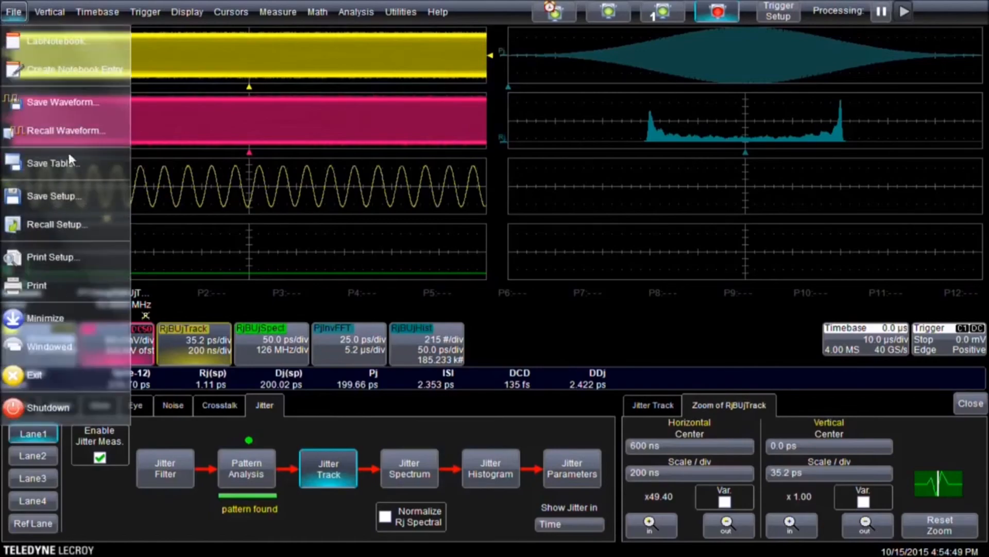
left_click(71, 319)
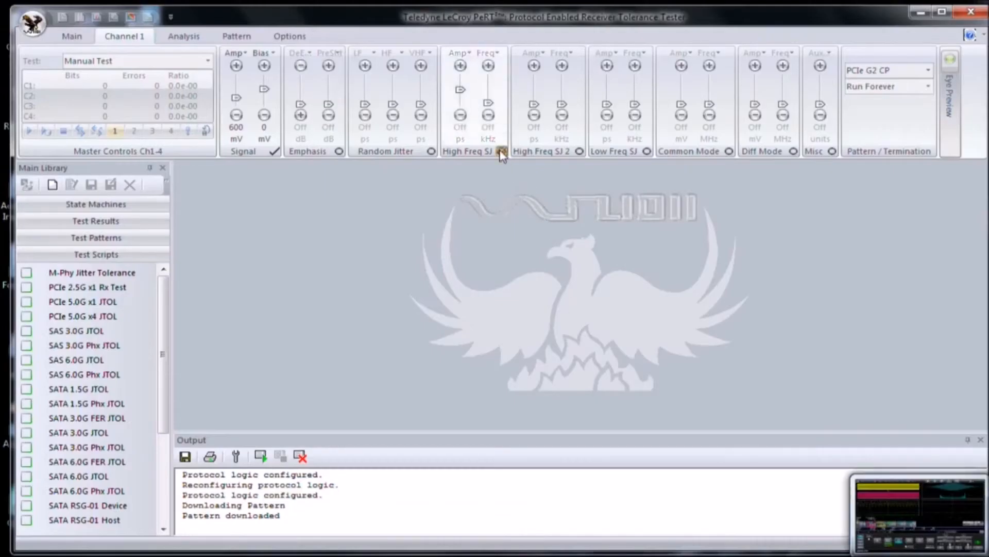
left_click(903, 499)
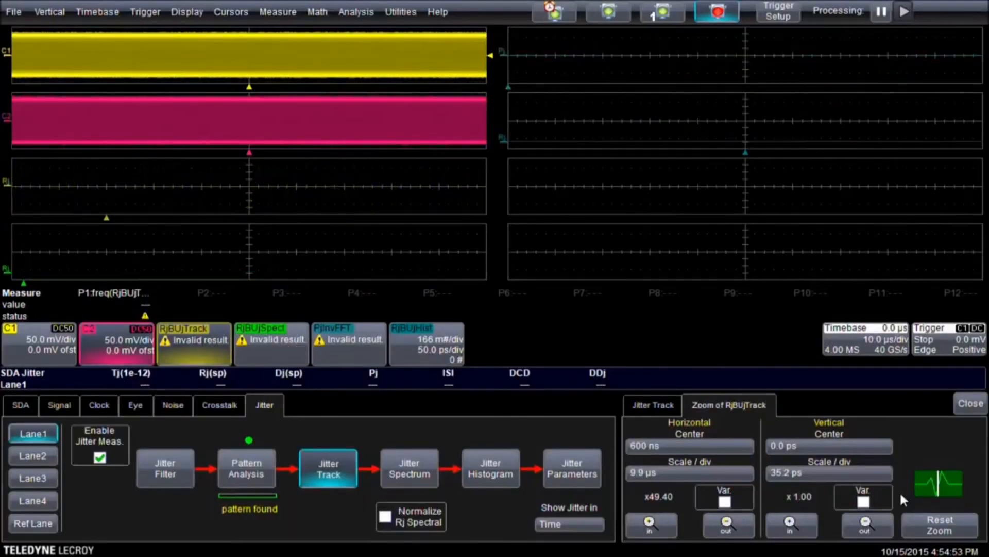